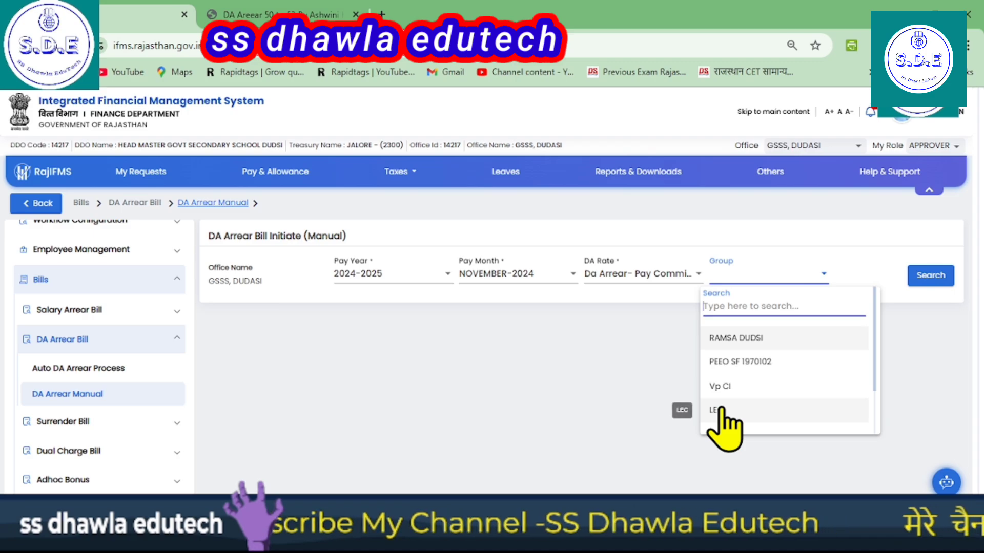
Step: Search the November-2024 manual DA arrear list for group LEC and select all four employees
click(719, 410)
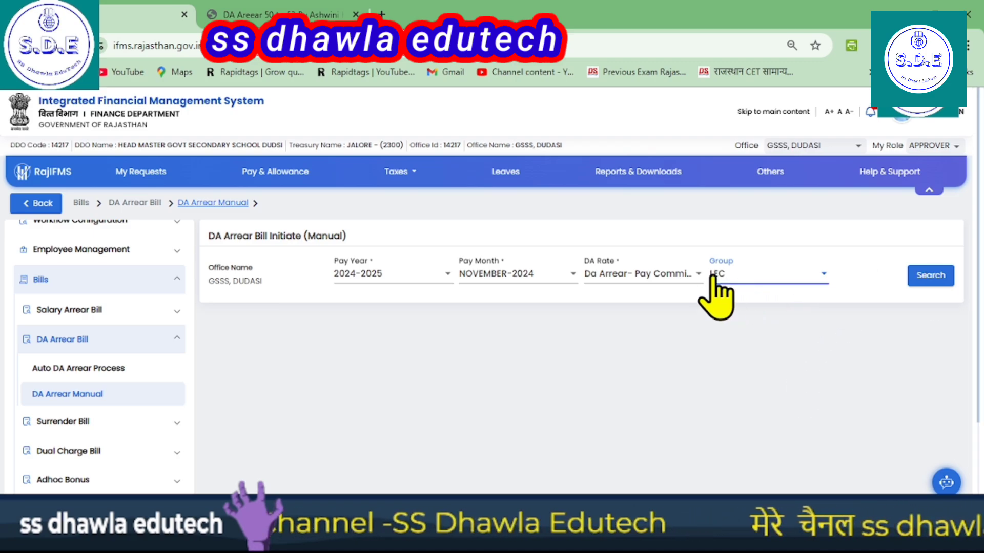
click(932, 277)
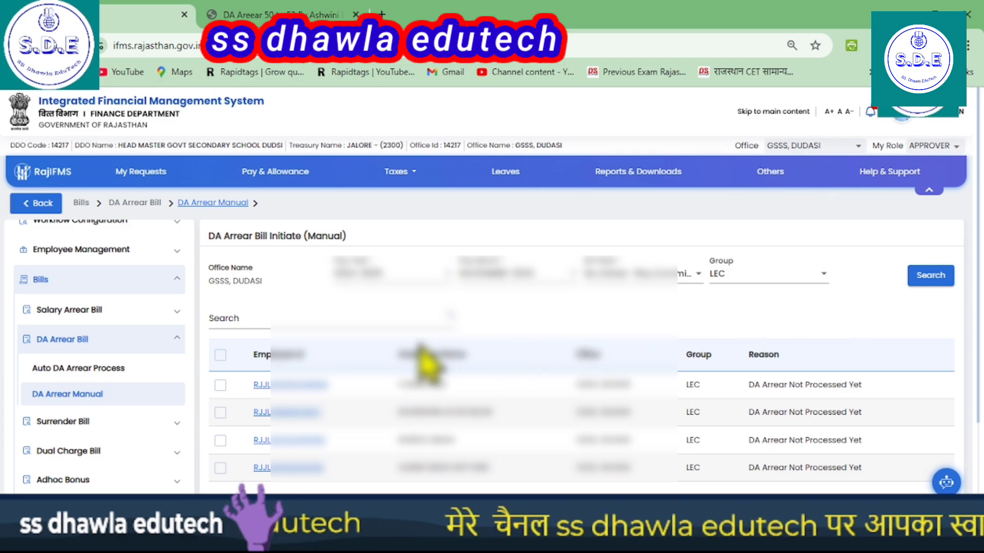
scroll(764, 383, down, 2)
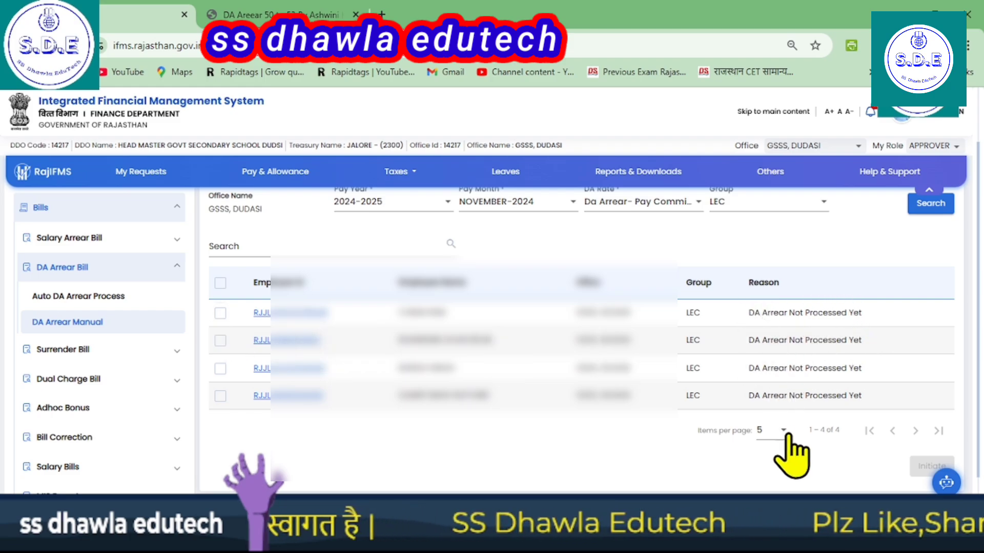
click(220, 314)
click(221, 341)
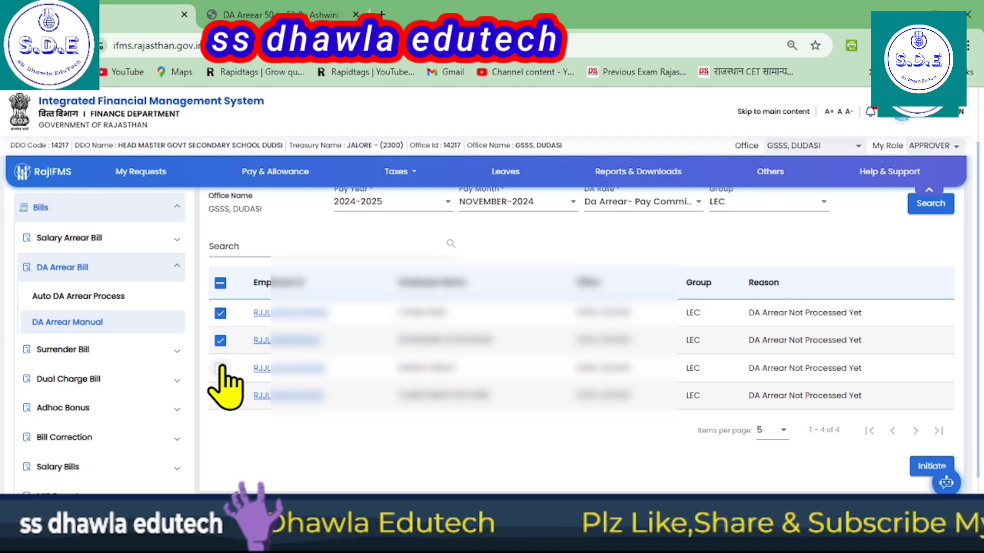
click(220, 368)
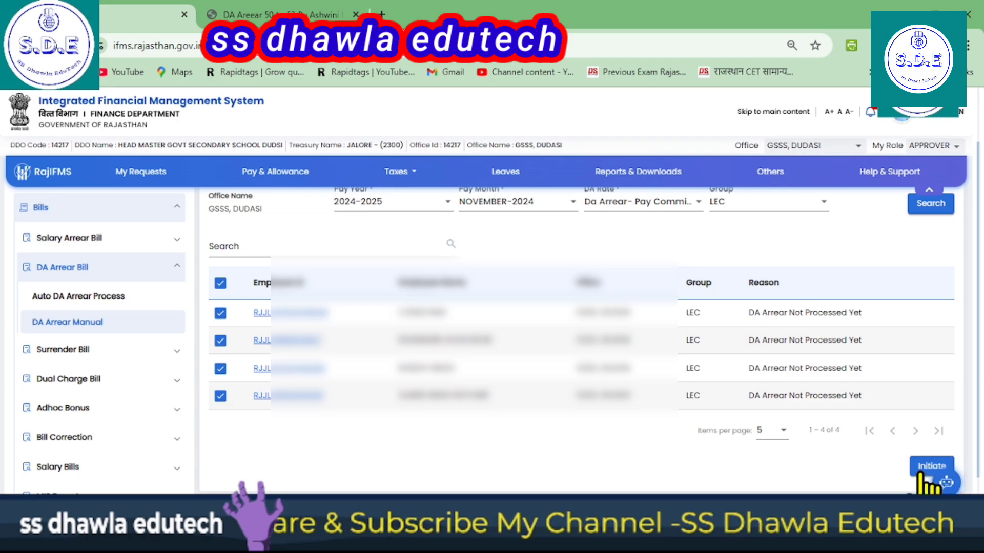
Step: Initiate the DA arrear bill for the selected employees and confirm the submission
scroll(882, 464, down, 1)
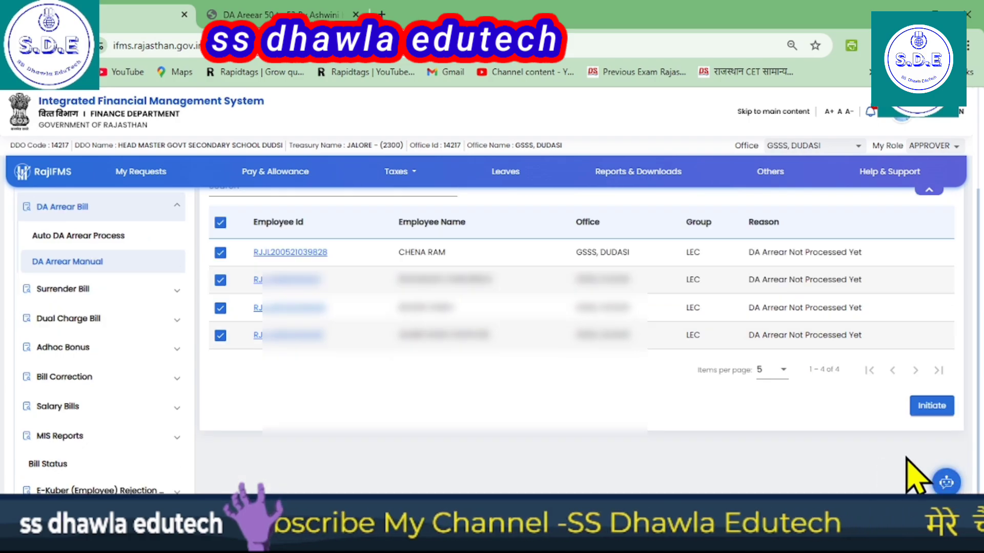
click(932, 407)
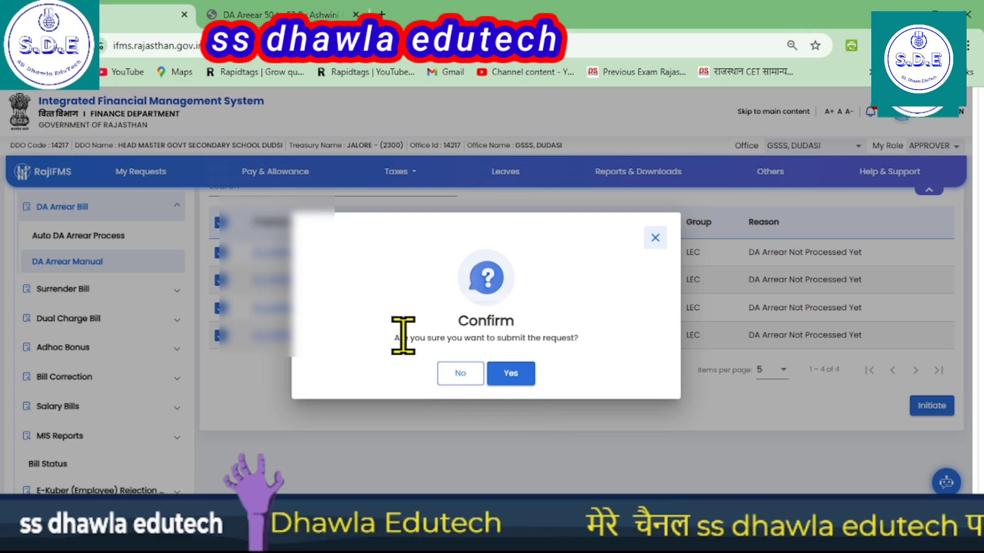
click(512, 373)
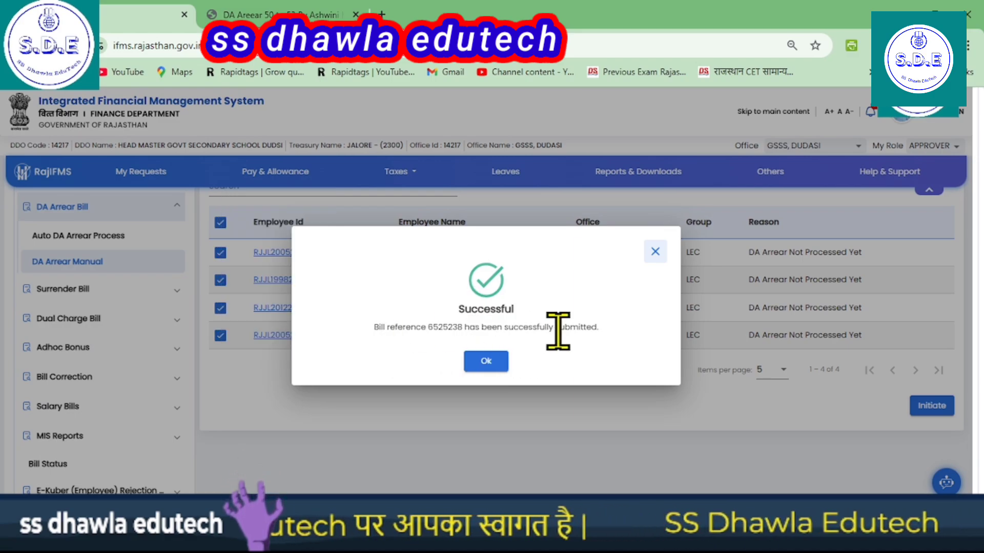
click(486, 361)
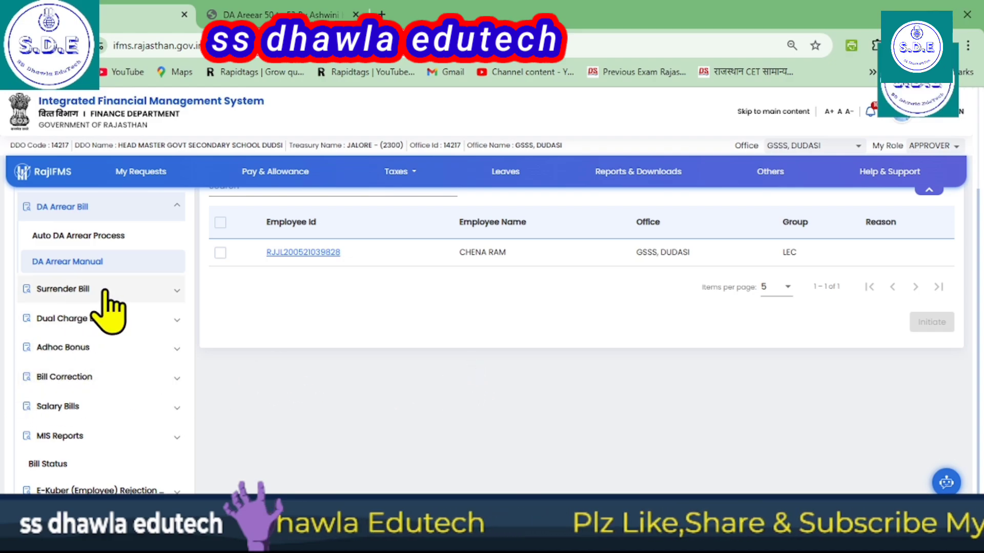
Step: Open the Auto DA Arrear Process page
click(77, 237)
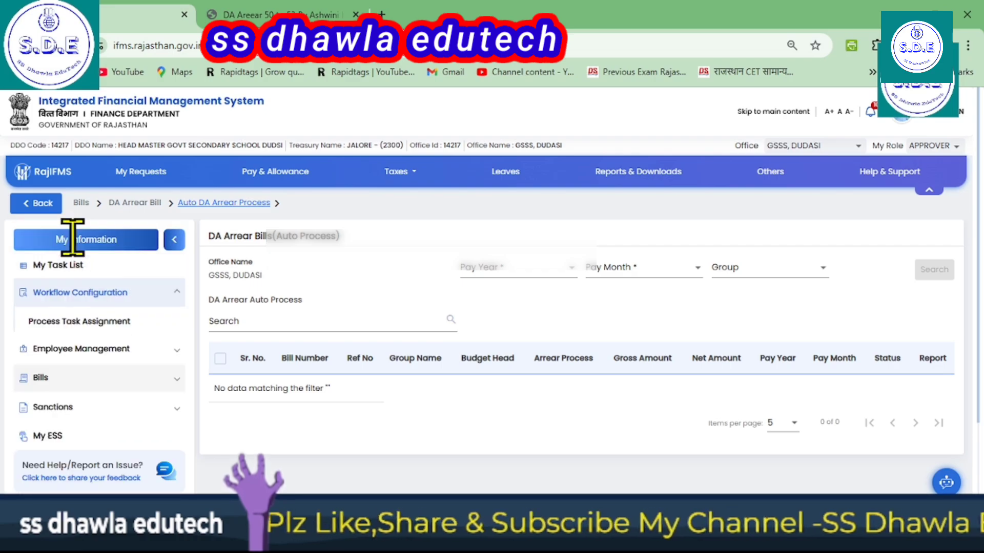
scroll(110, 391, down, 1)
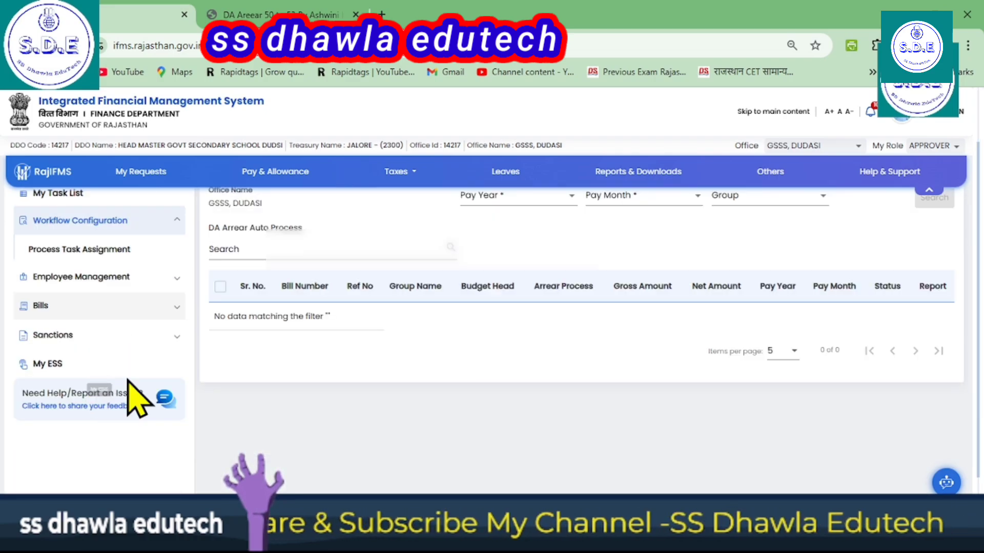
scroll(138, 395, up, 1)
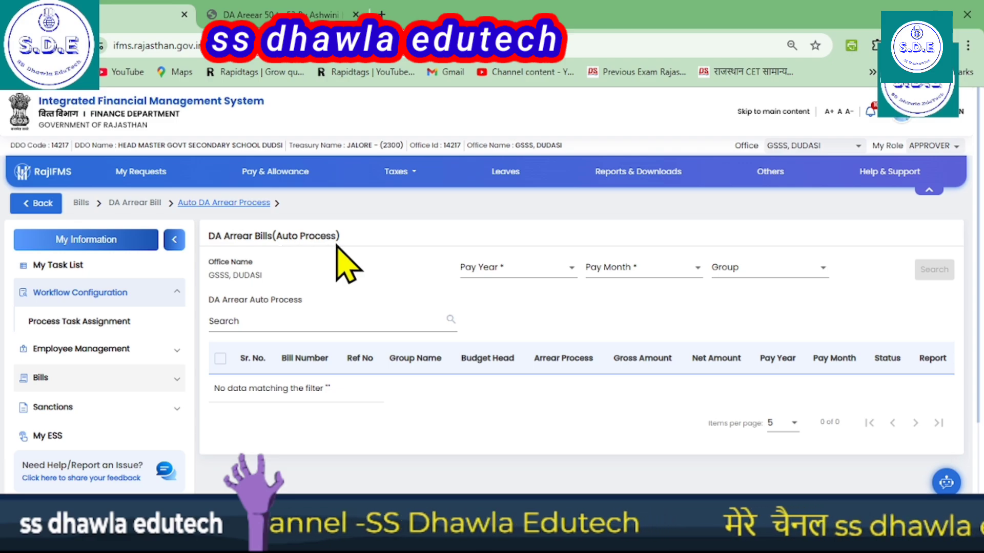
Step: Search the auto-process DA arrear bills for pay year 2024-2025, pay month NOVEMBER-2024 and group LEC
click(508, 279)
click(494, 290)
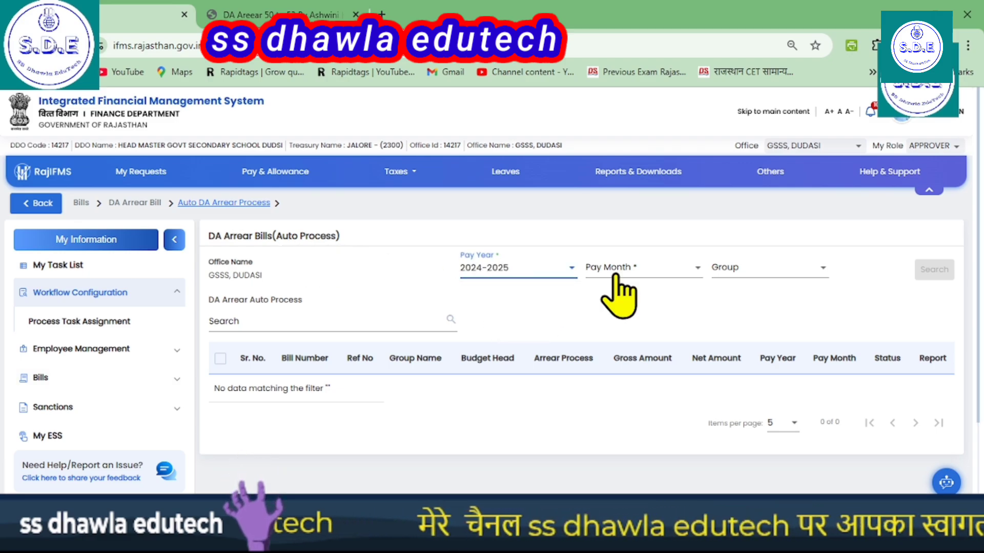
click(613, 270)
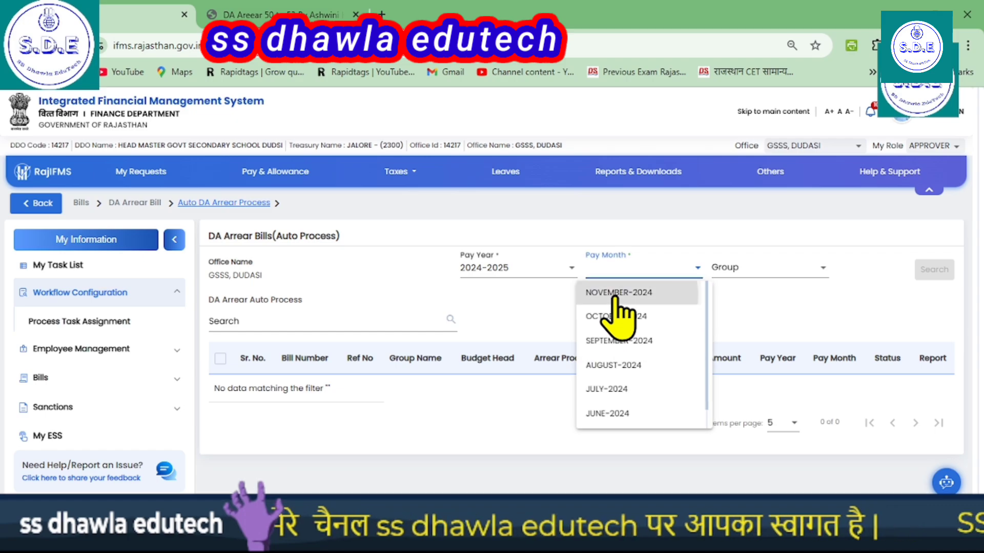
click(615, 291)
click(742, 287)
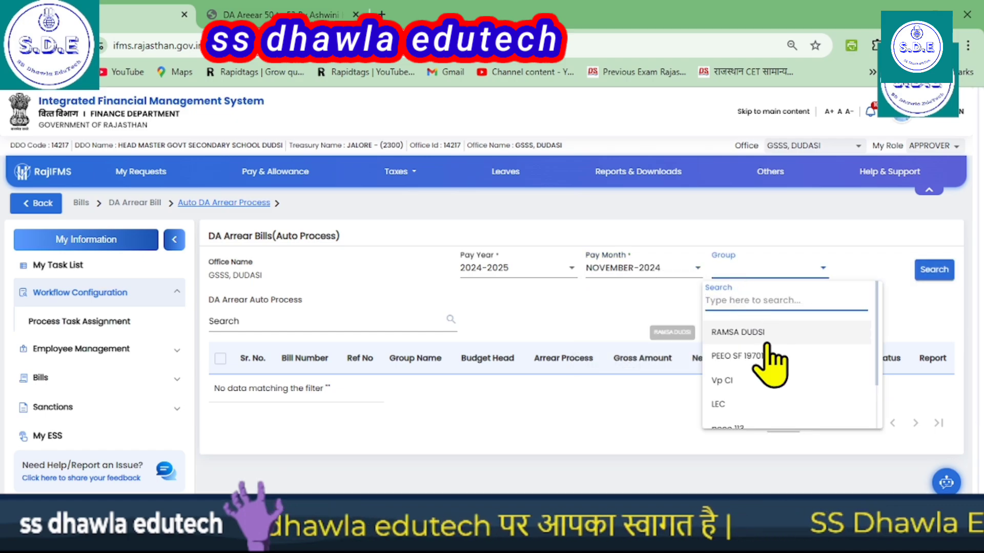
scroll(764, 369, down, 2)
click(720, 343)
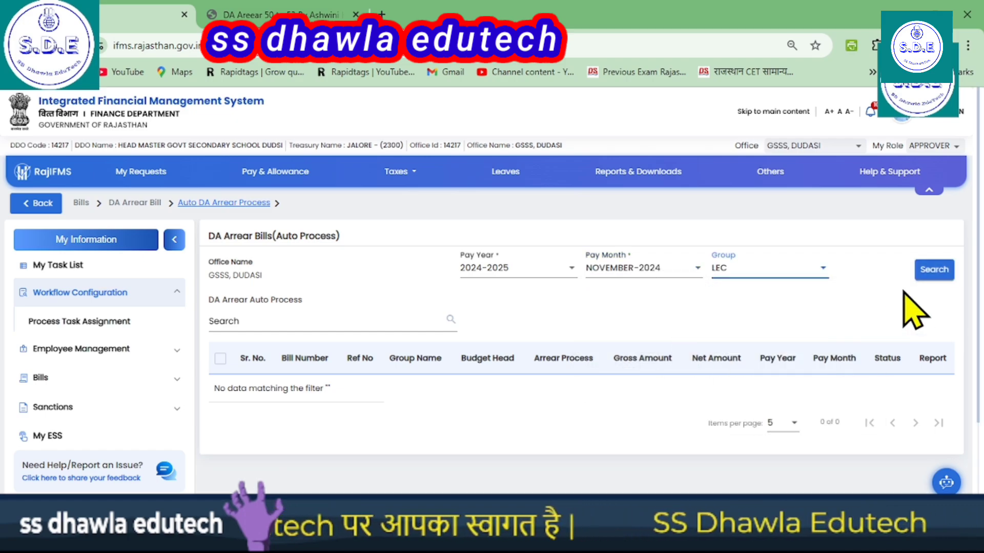
click(928, 271)
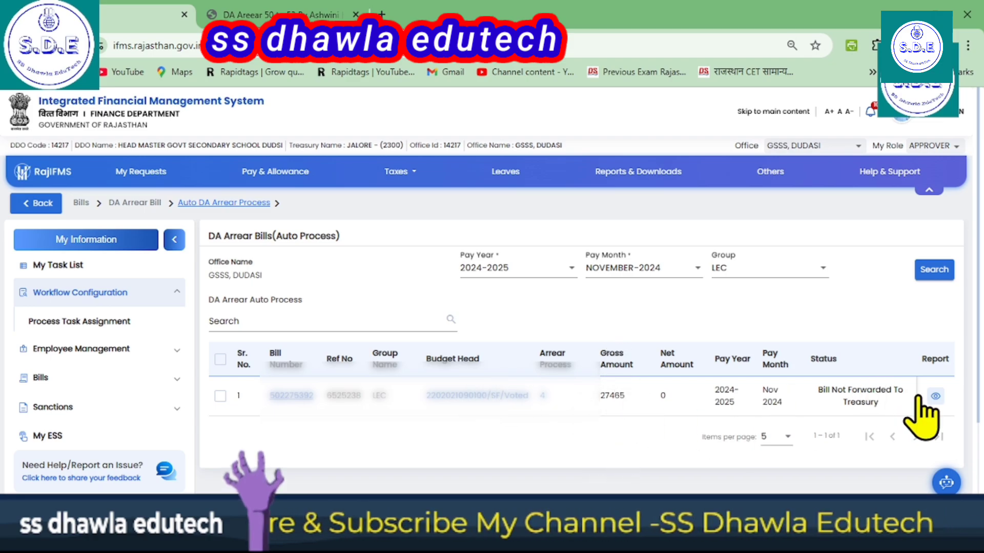
Step: Select the LEC arrear bill and open its pay bill detail at the employees' DA and GPF differences
click(221, 396)
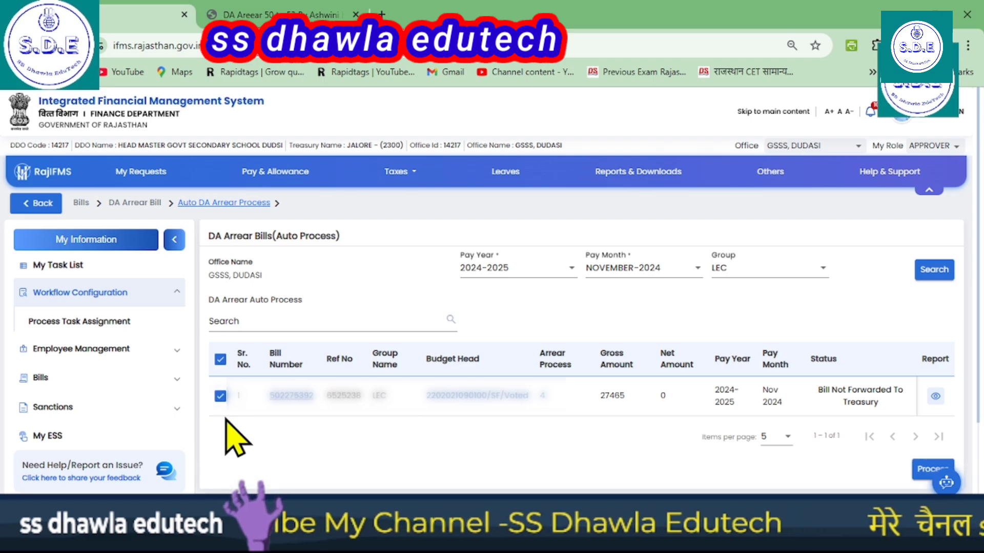
click(291, 397)
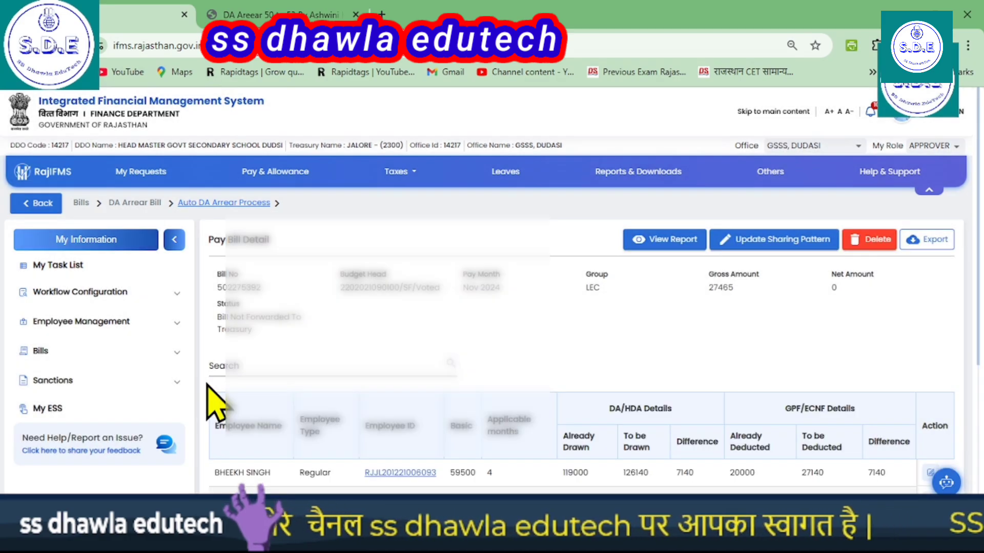
scroll(649, 435, down, 4)
scroll(648, 436, up, 3)
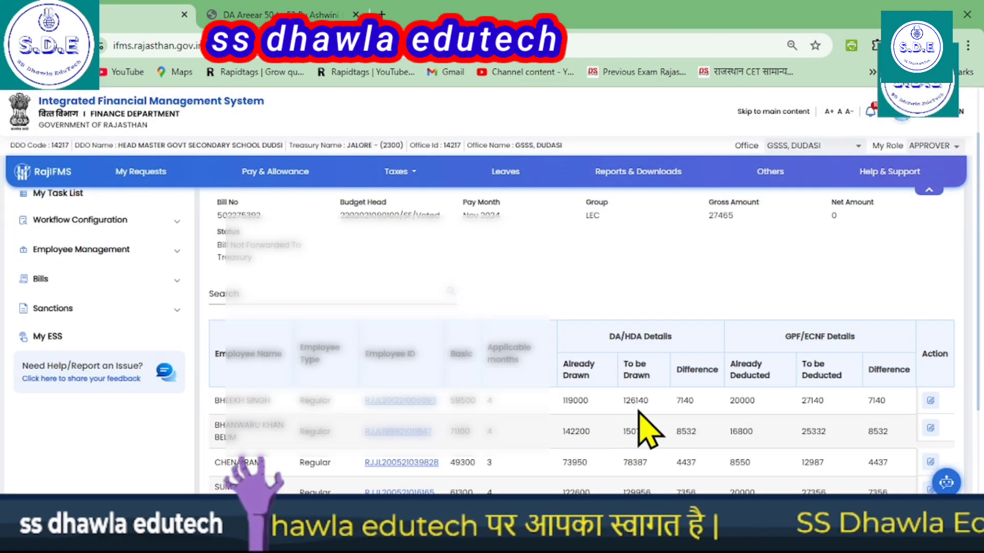
scroll(648, 430, down, 1)
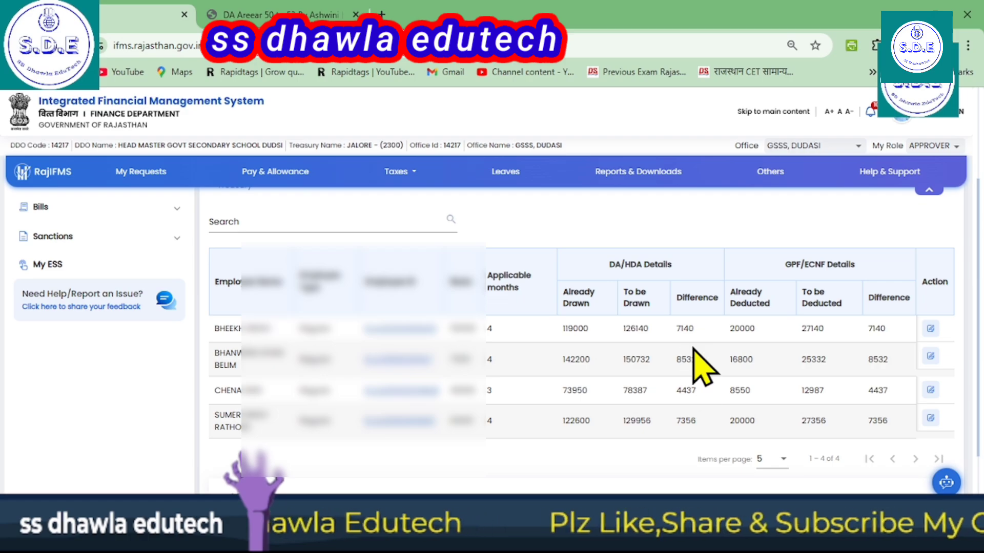
Step: Compare the employees' GPF differences in the bill with the total difference column of the DA arrear 50 to 53 order PDF
click(301, 11)
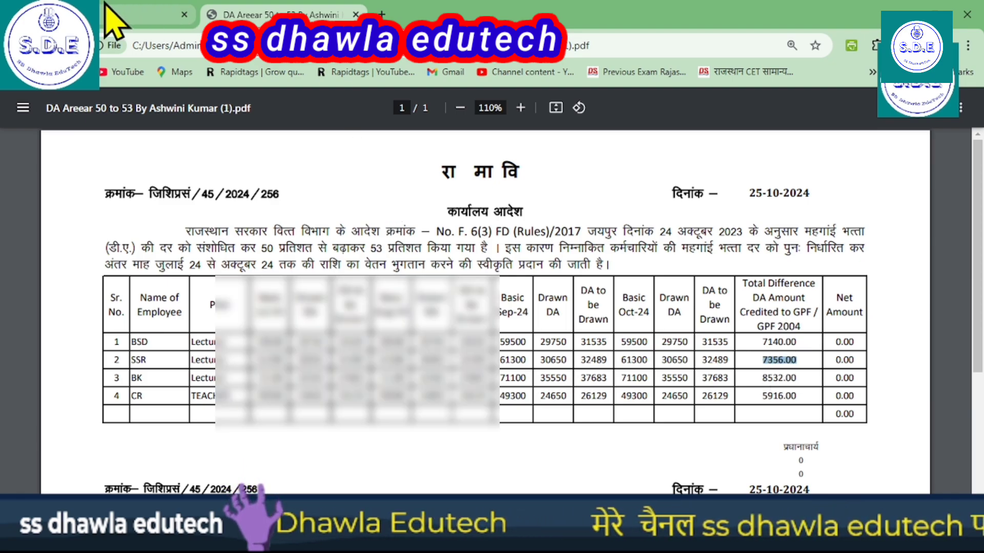
click(148, 16)
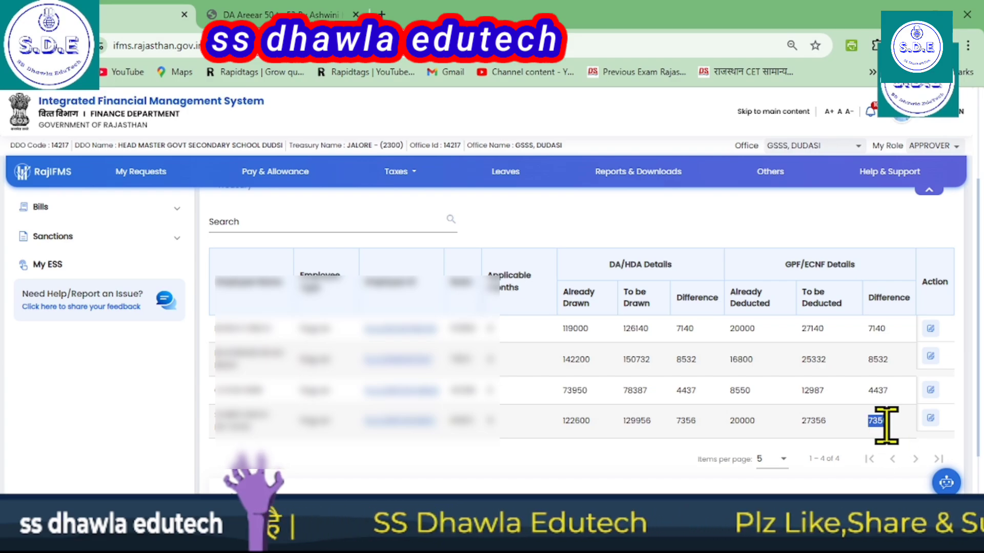
click(287, 14)
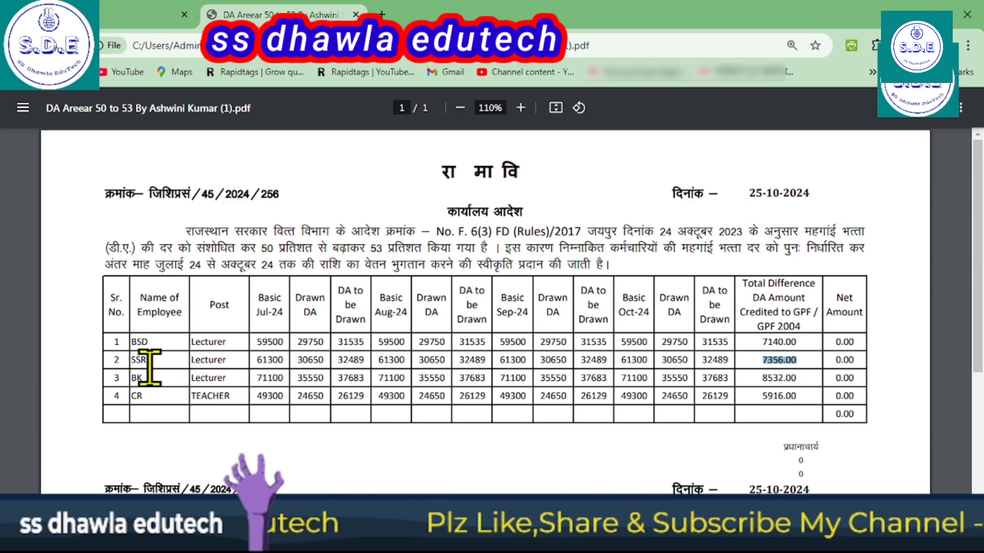
drag(761, 364, 790, 365)
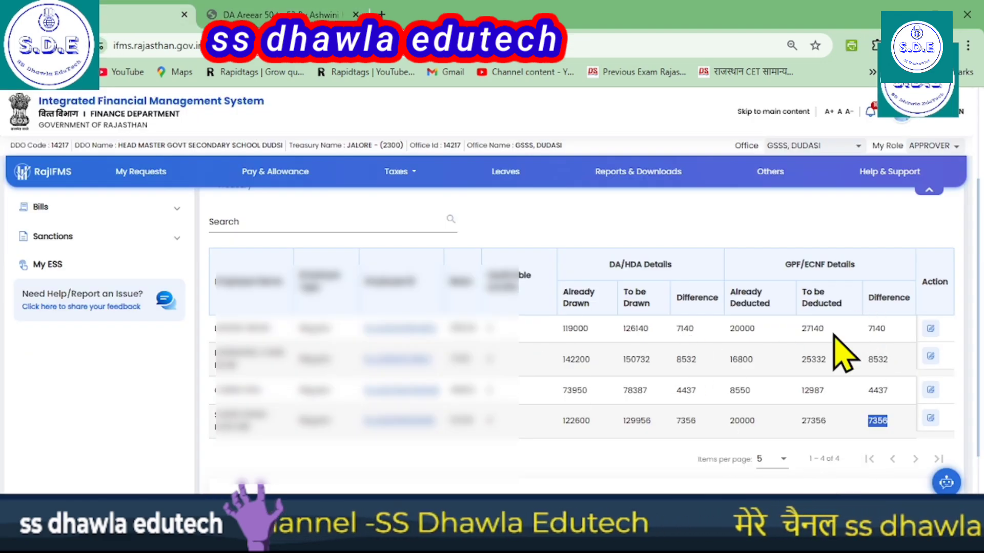
double_click(872, 329)
key(ctrl+Tab)
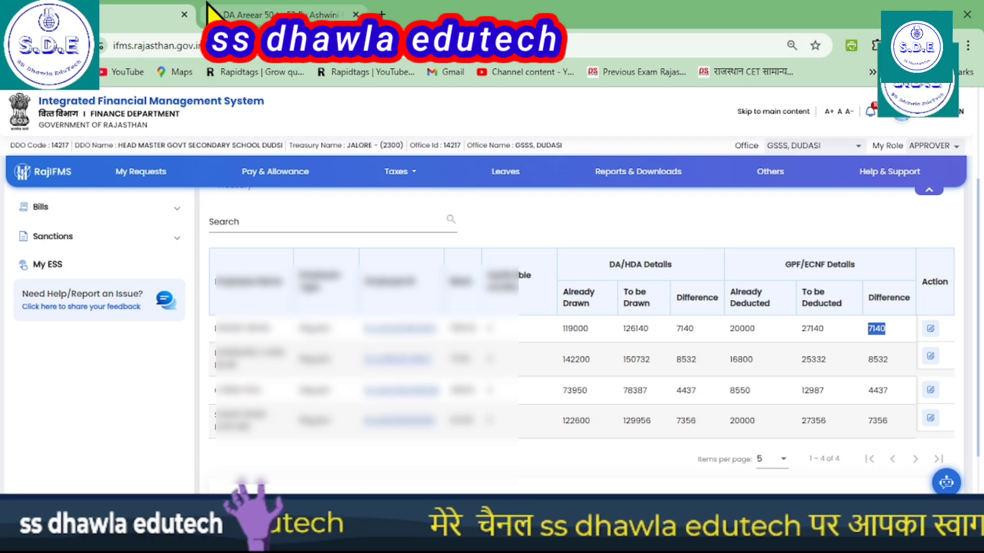
drag(758, 343, 809, 343)
click(793, 344)
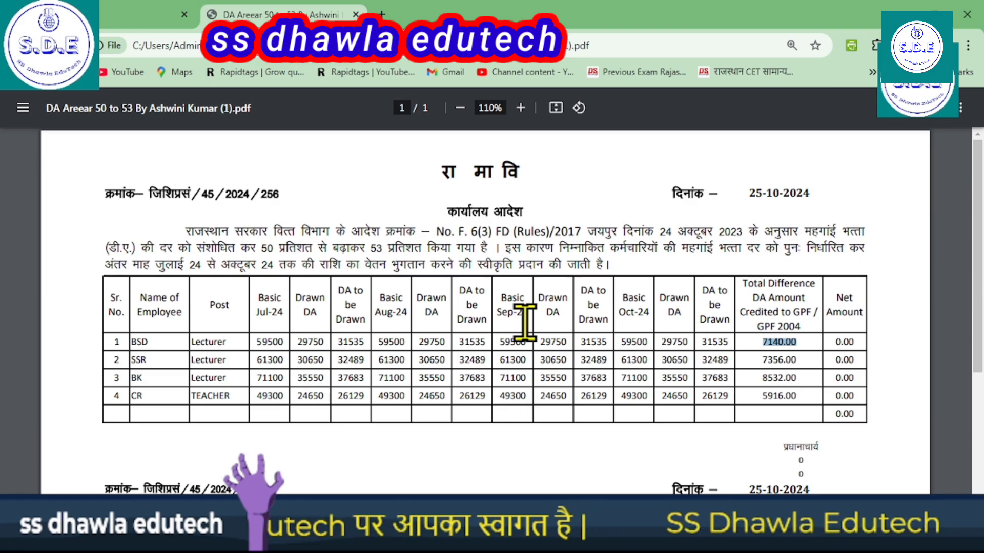
scroll(526, 328, down, 3)
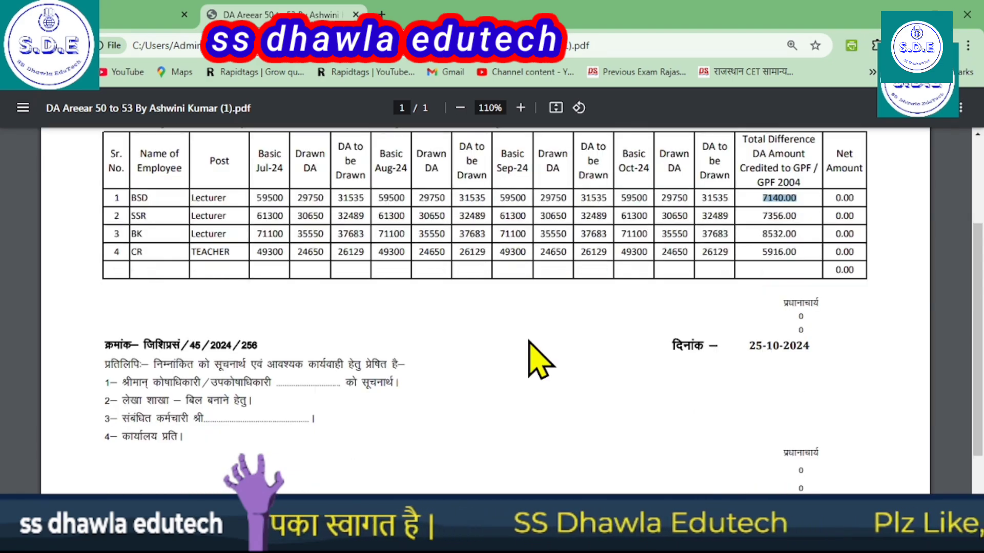
scroll(529, 349, up, 3)
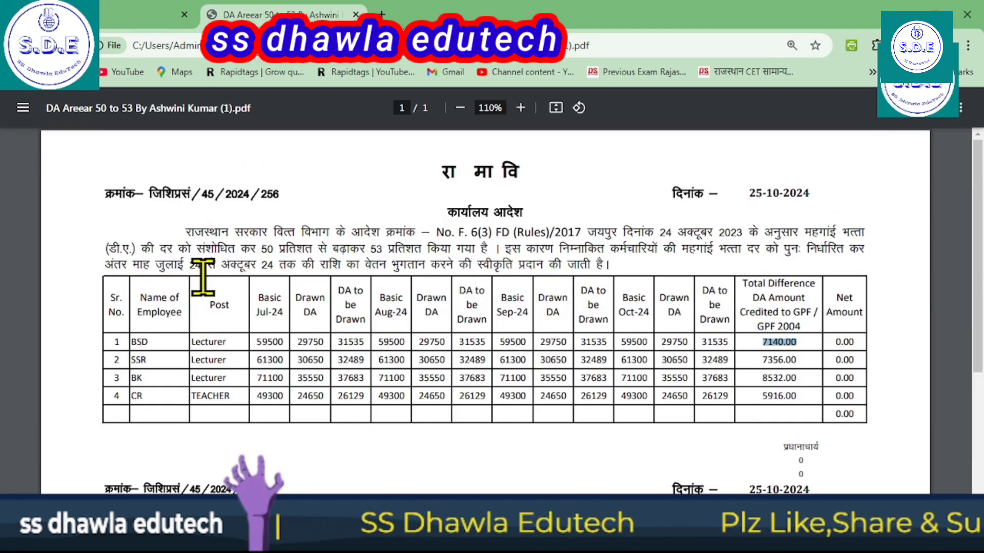
click(143, 14)
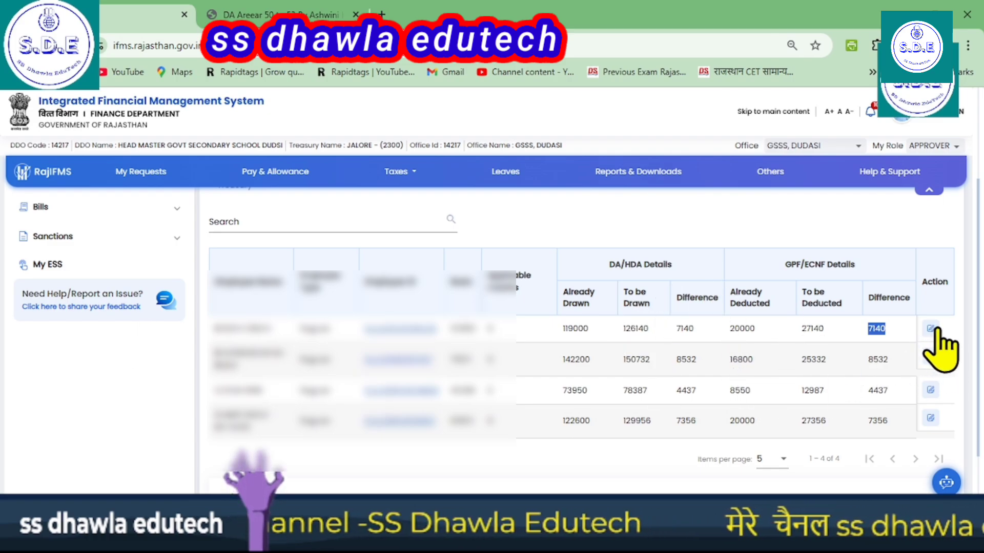
Step: Examine the monthly DA, HDA, GPF, gross and net amounts in the last listed employee's allowances, then close them unchanged
click(930, 418)
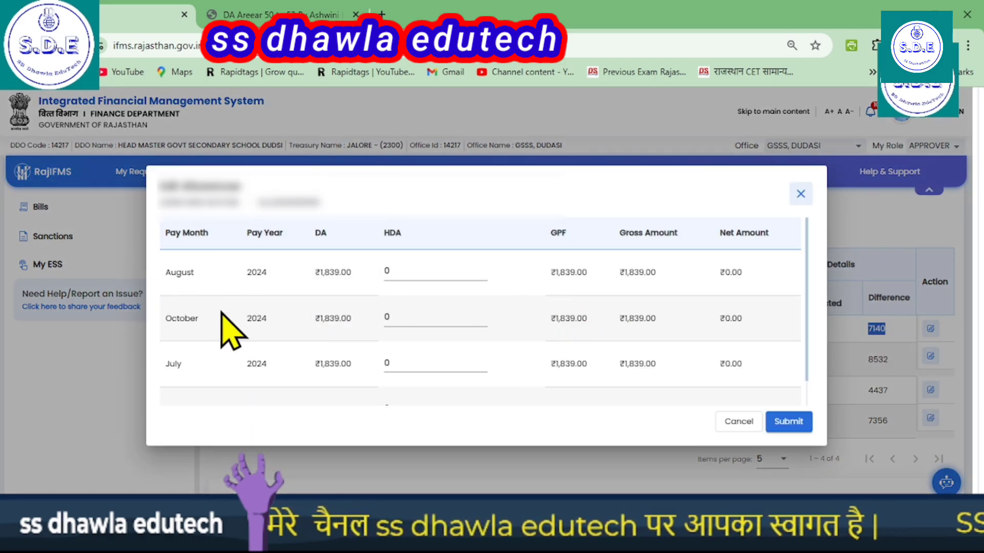
scroll(233, 325, down, 1)
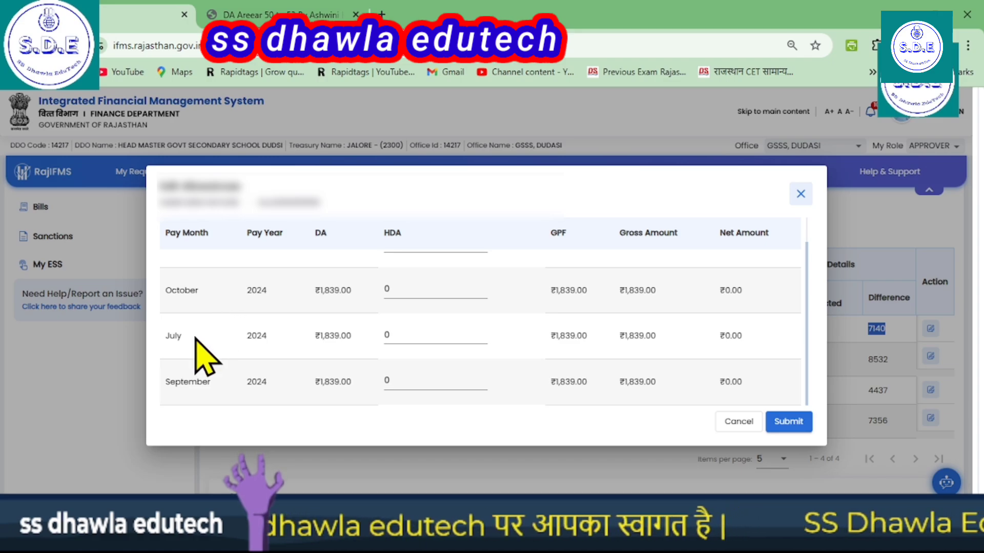
scroll(228, 377, up, 1)
scroll(243, 323, down, 1)
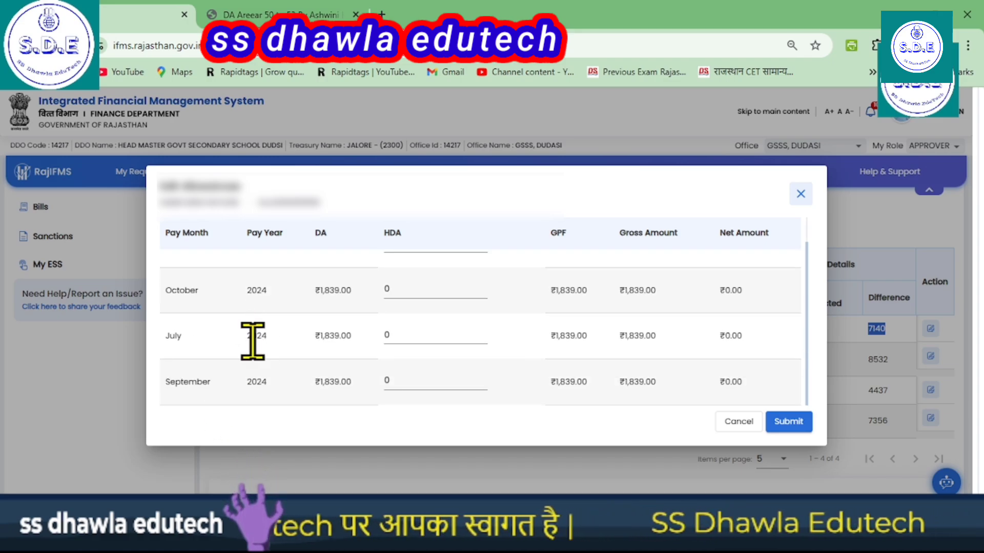
scroll(410, 325, up, 1)
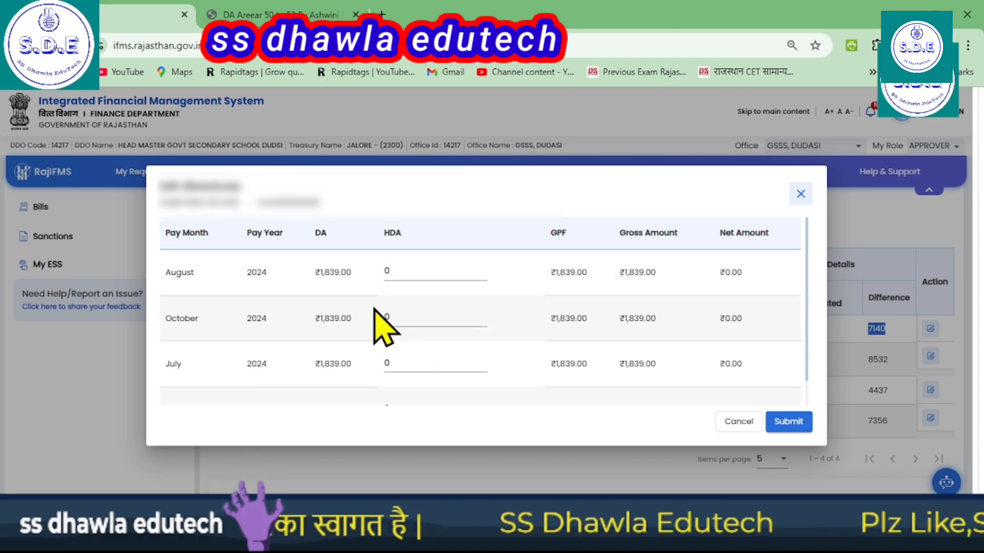
scroll(342, 361, down, 1)
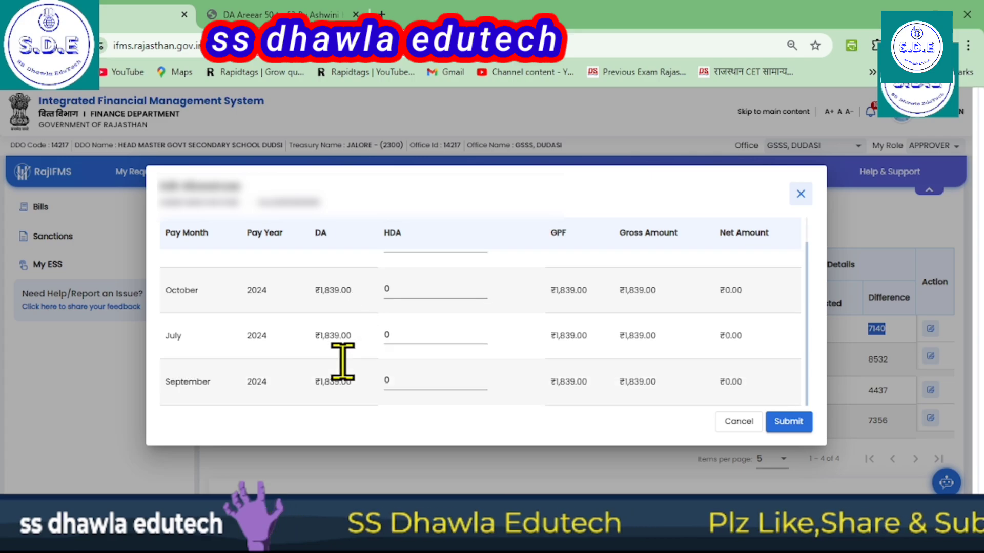
scroll(341, 340, up, 1)
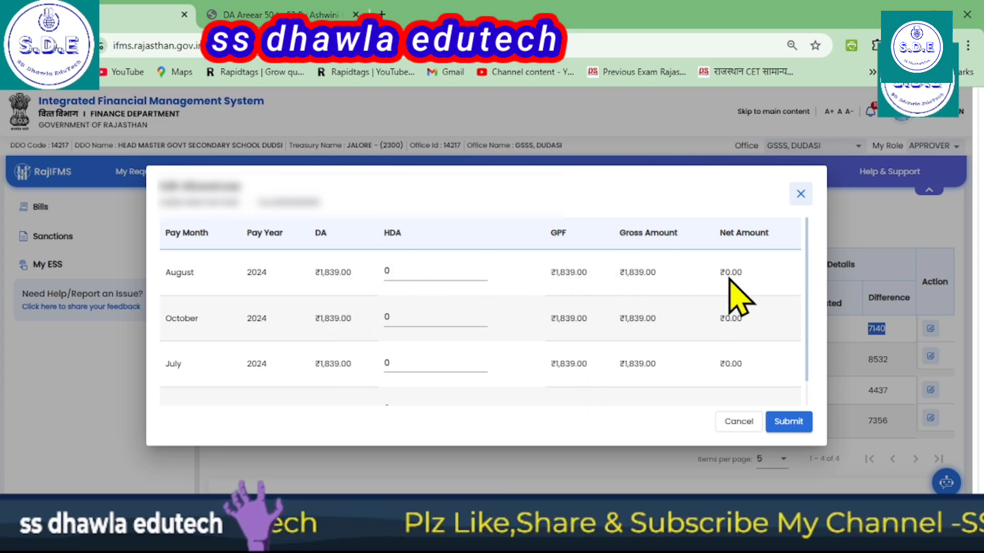
scroll(748, 328, down, 1)
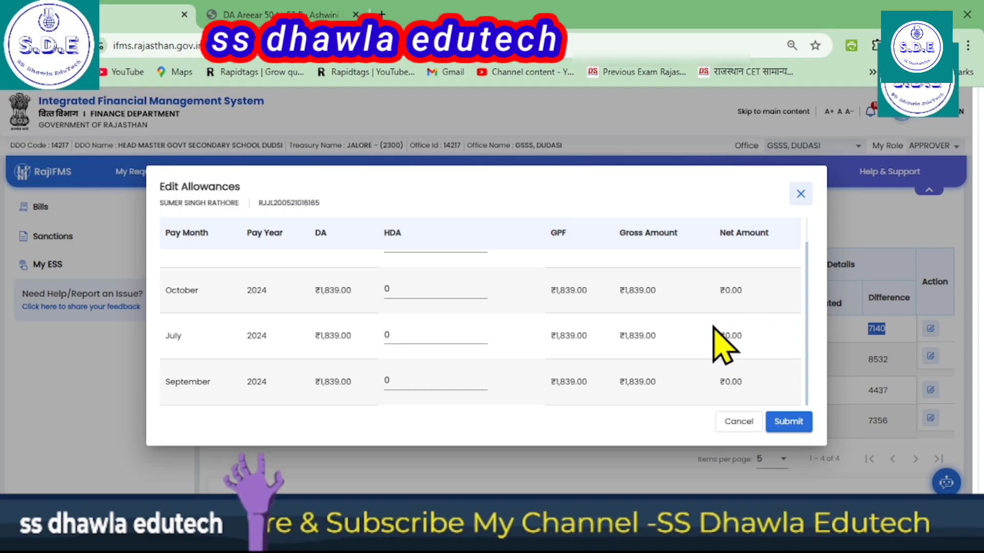
scroll(713, 340, up, 1)
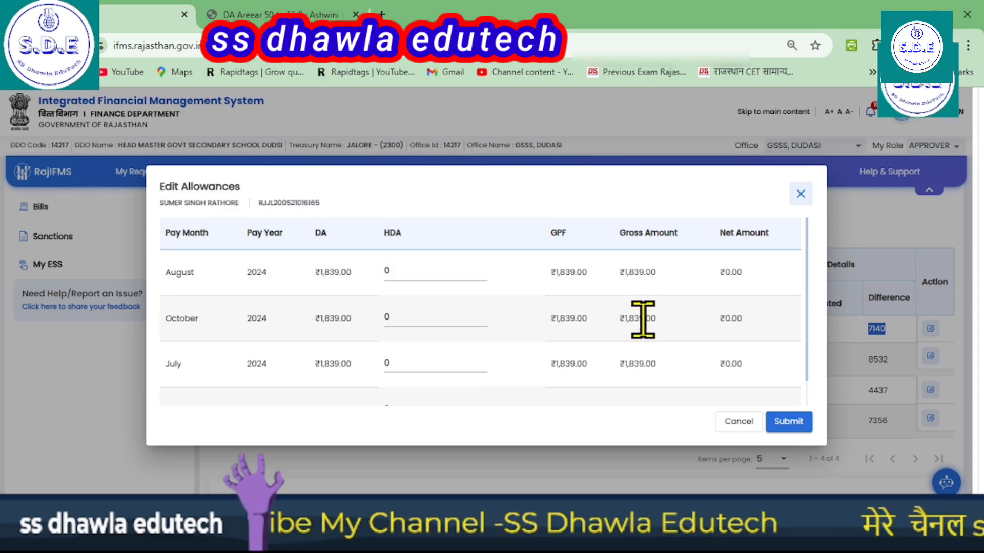
scroll(610, 333, down, 1)
scroll(568, 322, up, 1)
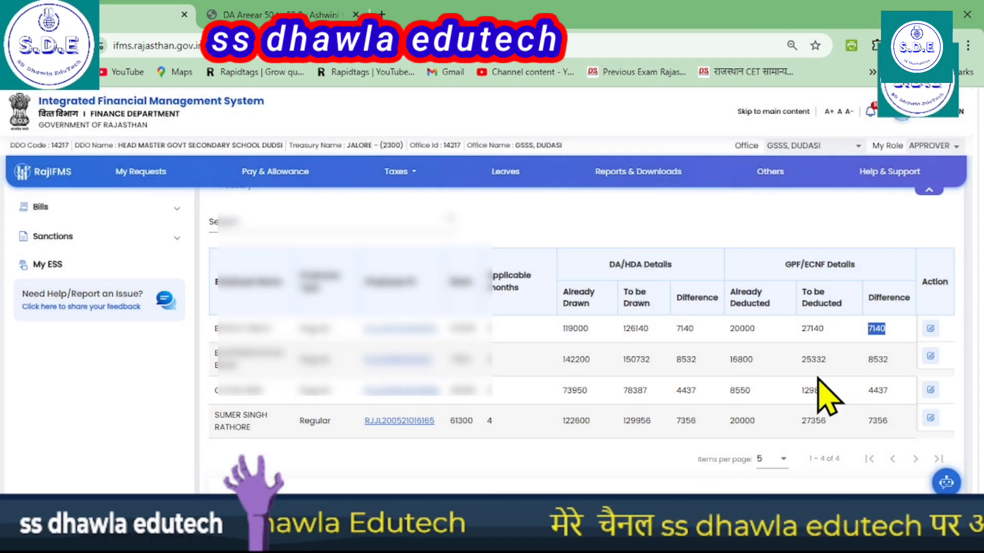
Step: Go to the document upload section below the bill's employee list
scroll(820, 384, down, 2)
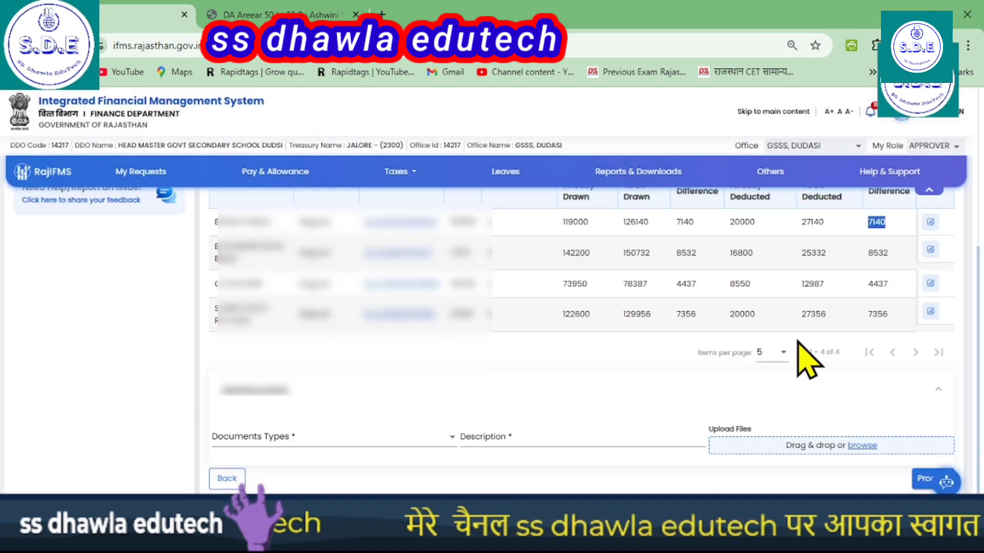